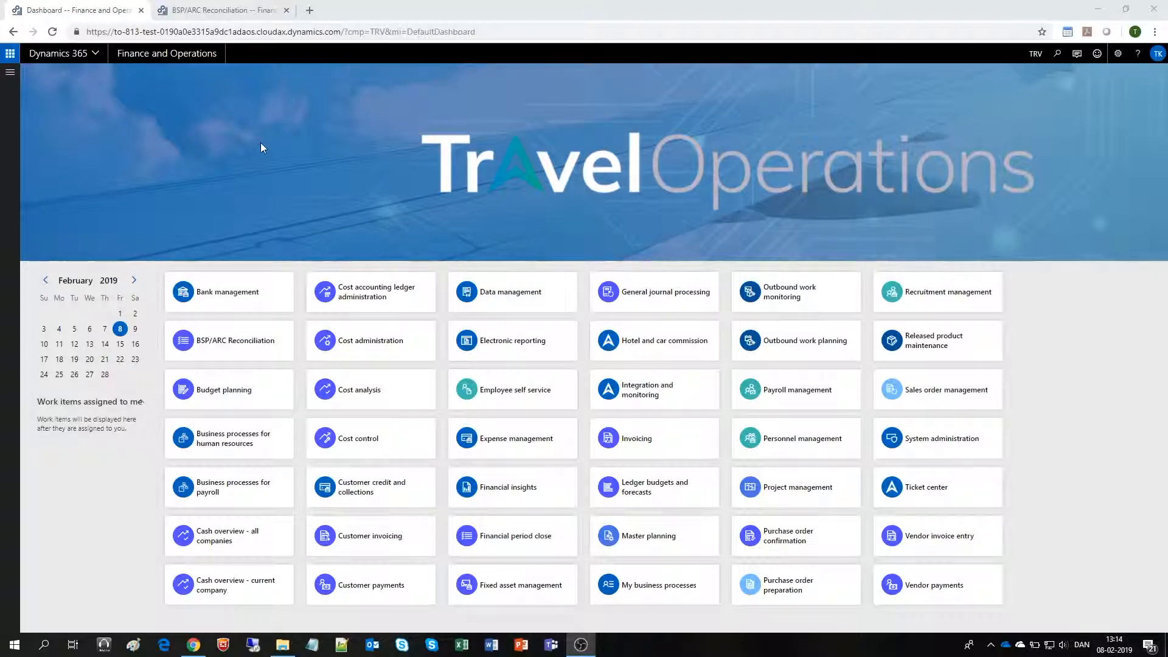
# - Open the BSP/ARC Reconciliation workspace and view its open vendor transactions and order lines
pyautogui.click(241, 345)
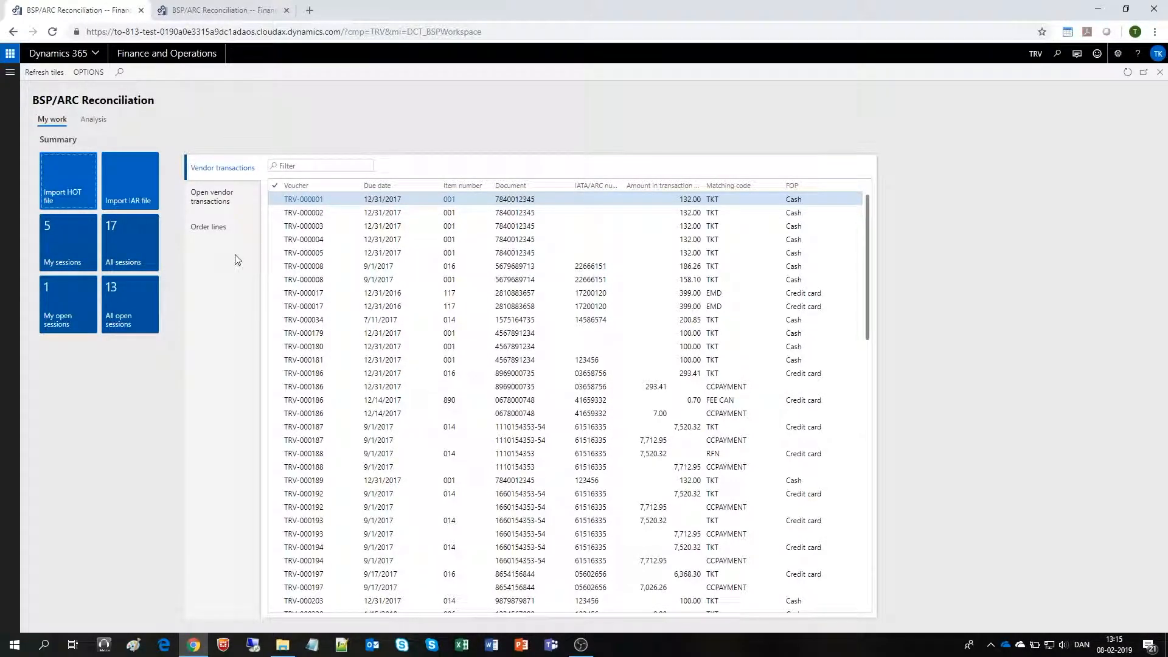
pyautogui.click(241, 199)
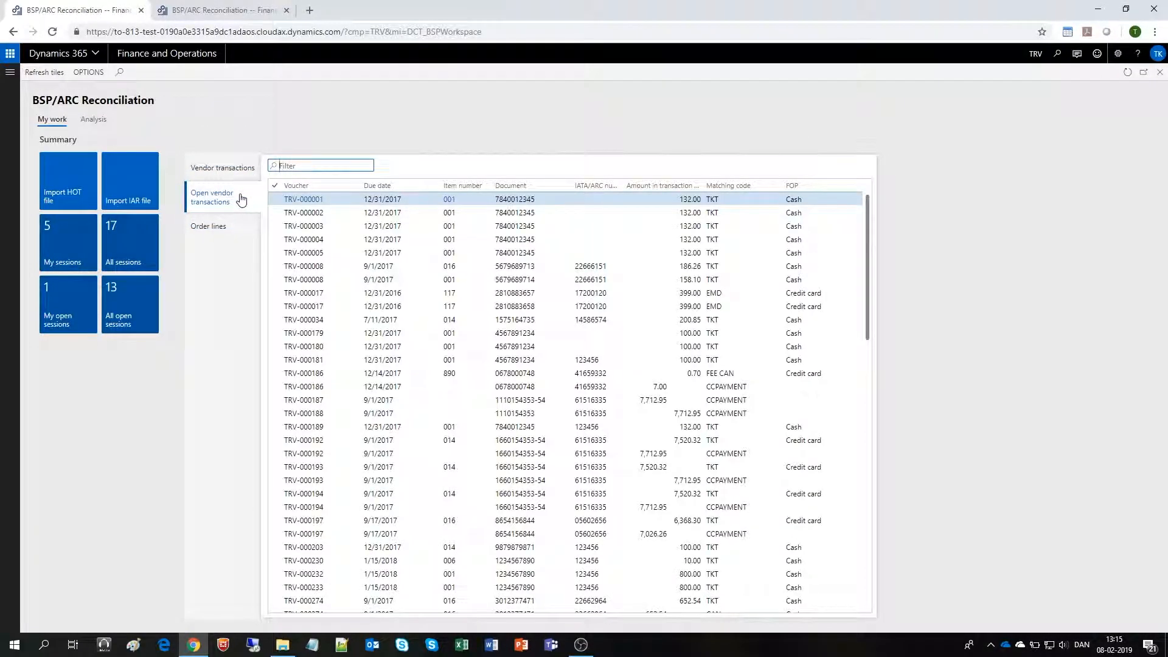
pyautogui.click(233, 230)
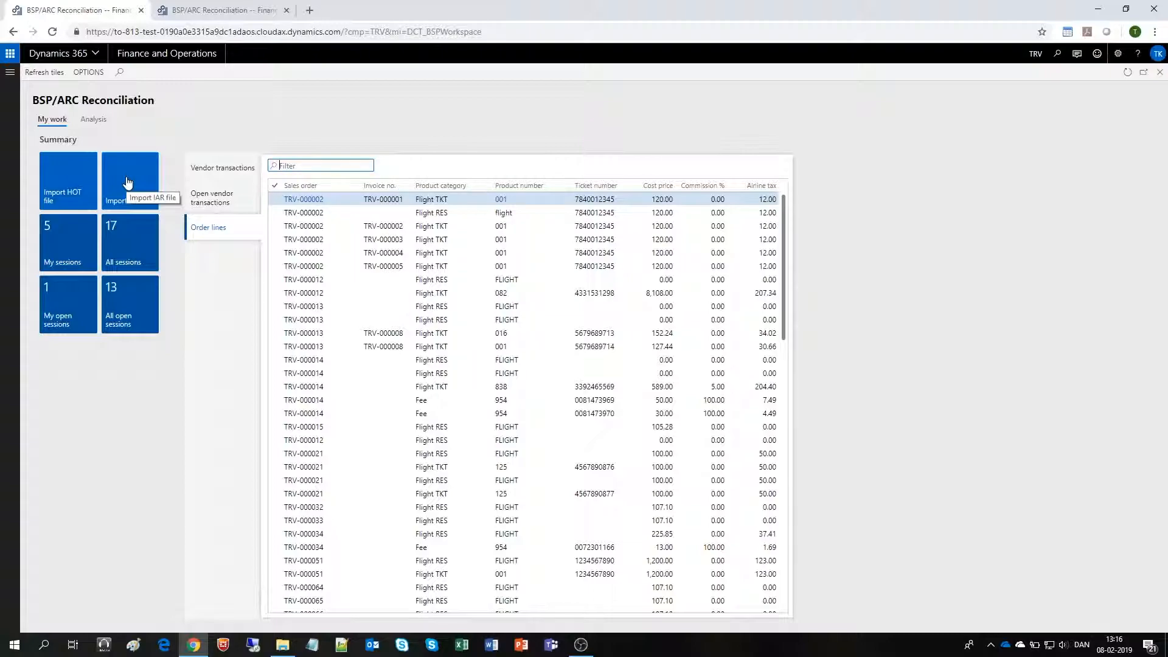
# - View the workspace's Analysis report and return to the My work overview
pyautogui.click(96, 121)
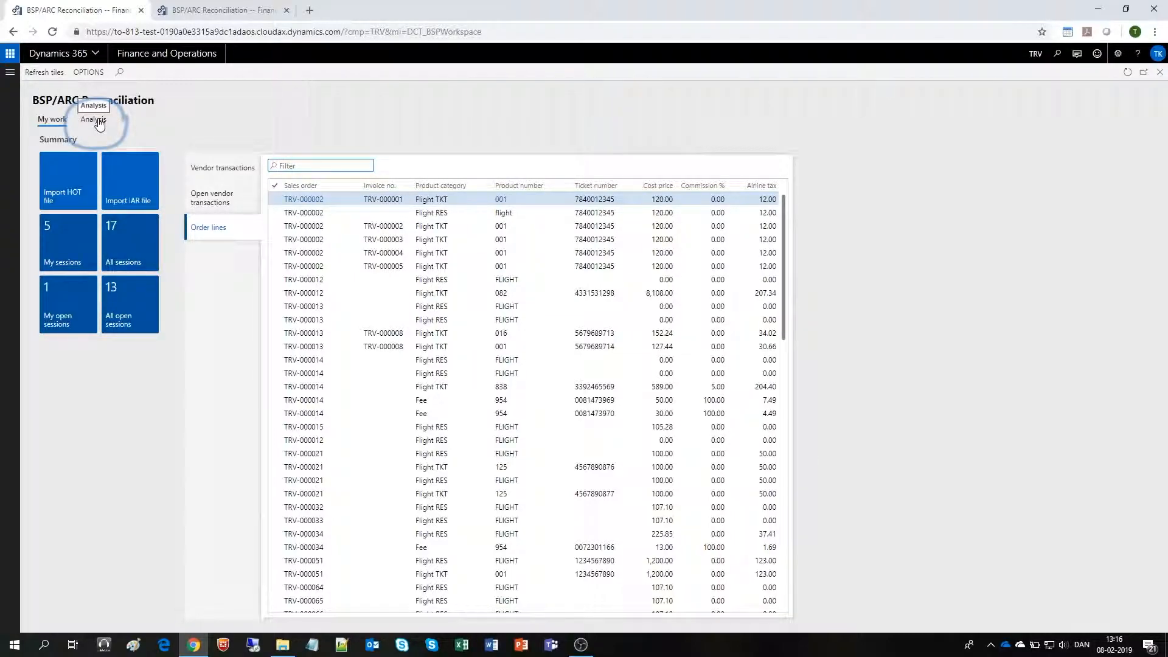
pyautogui.hotkey('ctrl', 'Tab')
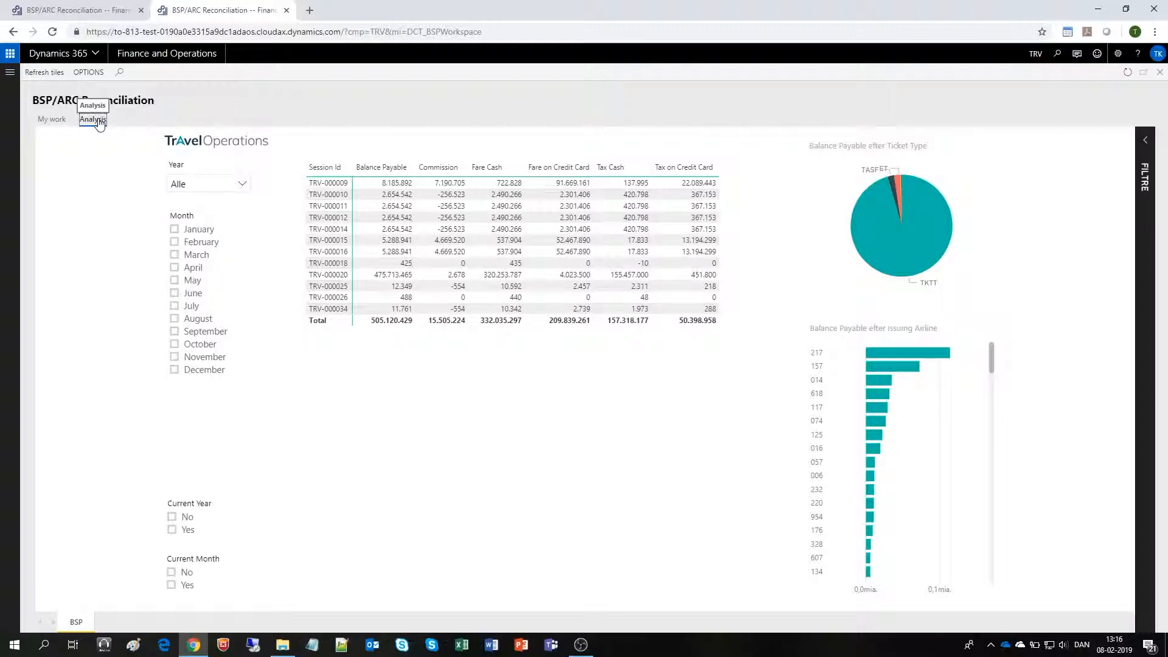
pyautogui.hotkey('ctrl', 'Tab')
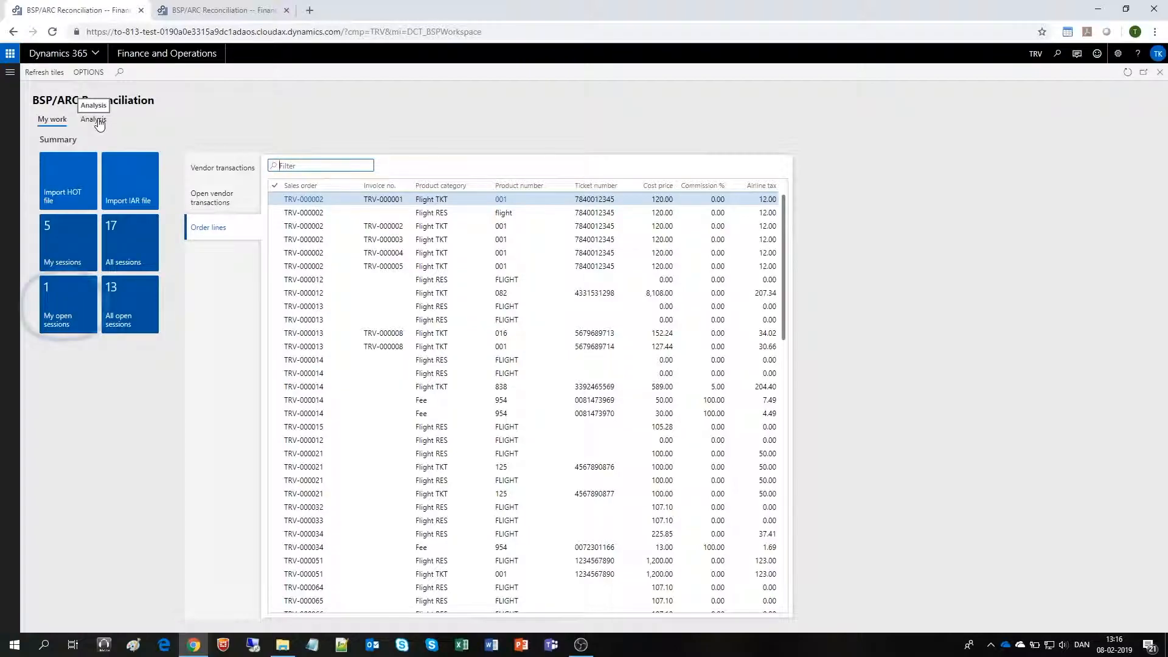
# - Open my open reconciliation sessions and select the Q4 - 2018 session
pyautogui.click(56, 303)
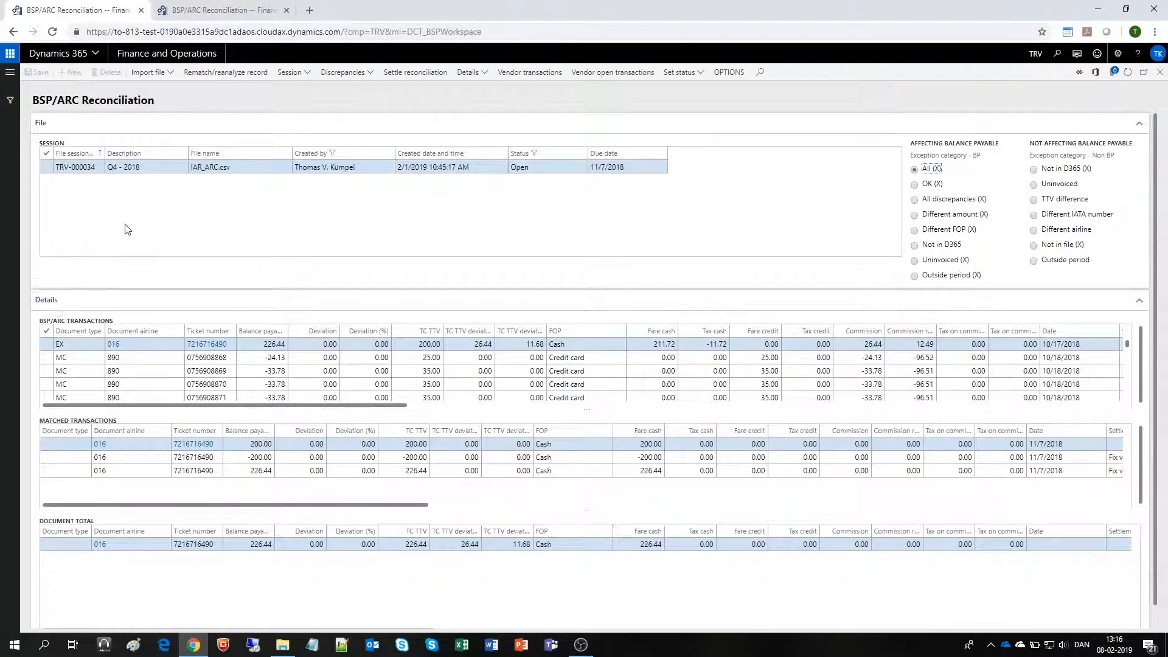
pyautogui.click(168, 170)
pyautogui.click(54, 301)
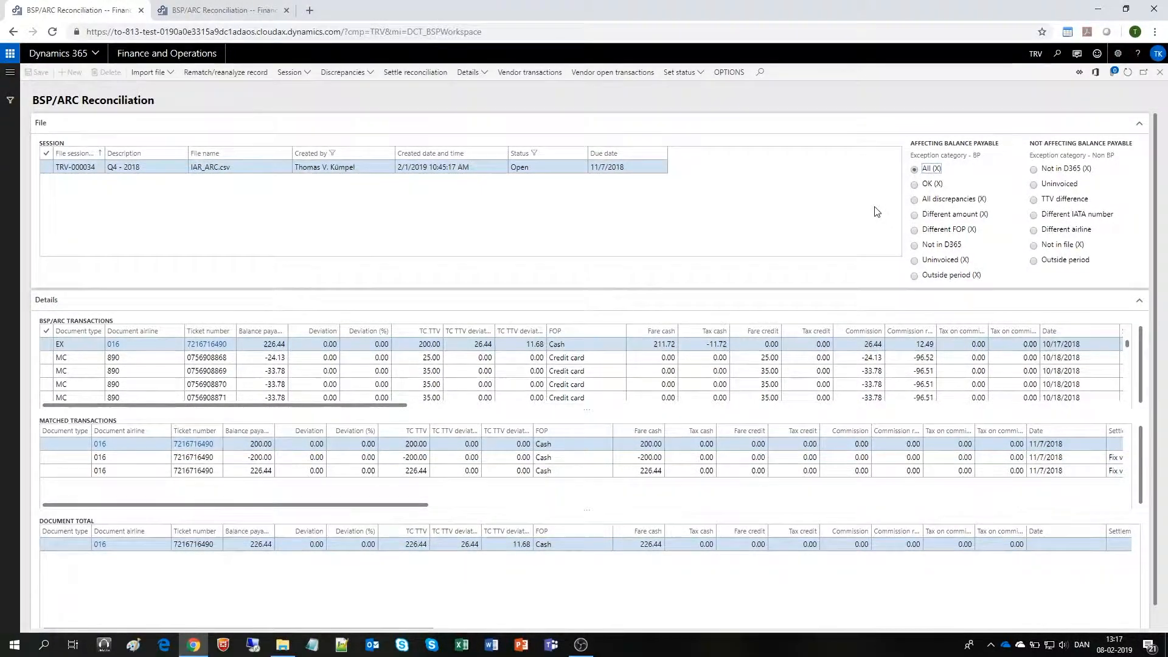
# - Review the session's transactions affecting balance payable, first in the OK category and then in All discrepancies
pyautogui.click(920, 185)
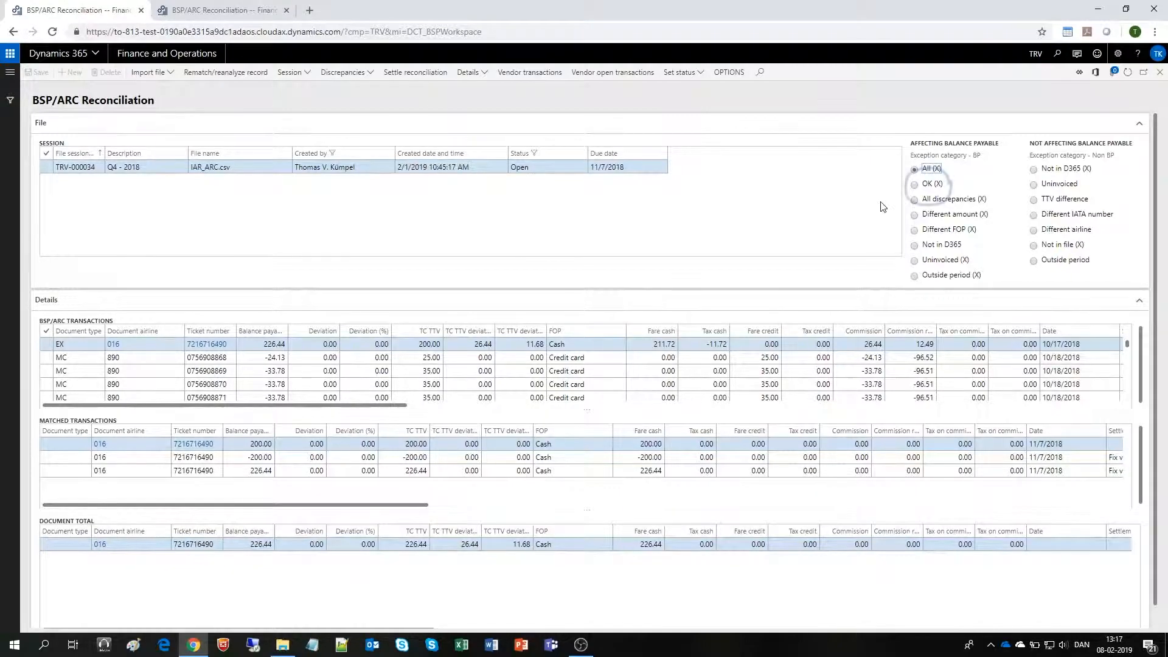
pyautogui.click(916, 184)
pyautogui.click(916, 203)
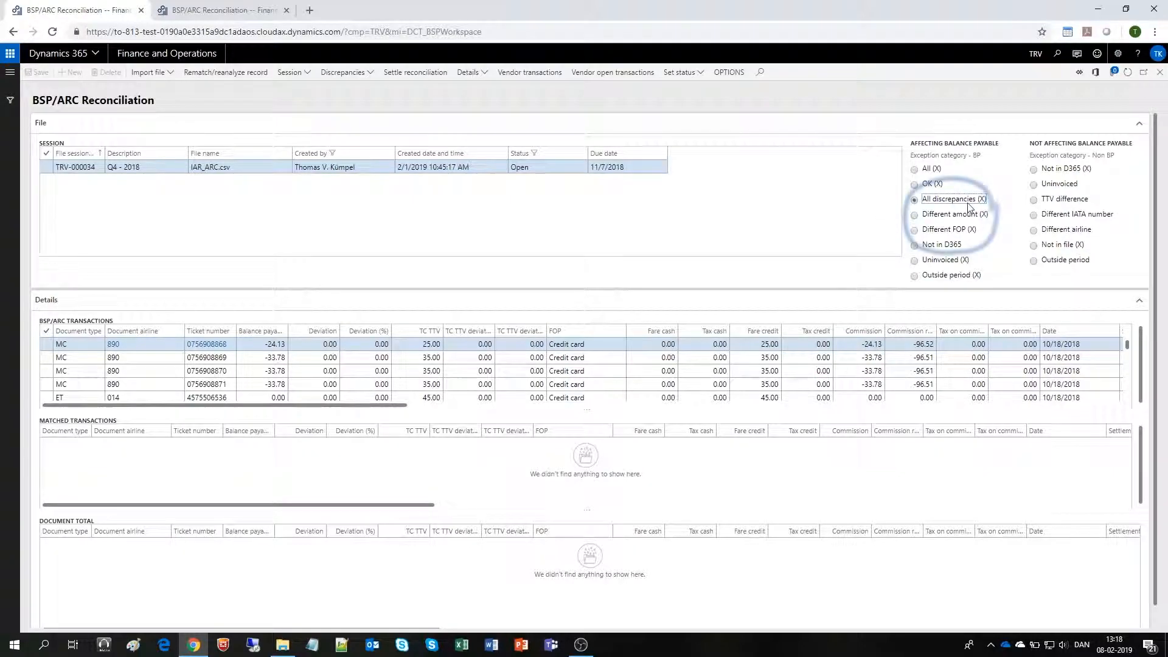
# - Limit the BSP/ARC transactions to the Different amount category affecting balance payable, with a deviation between -4 and 4
pyautogui.click(914, 216)
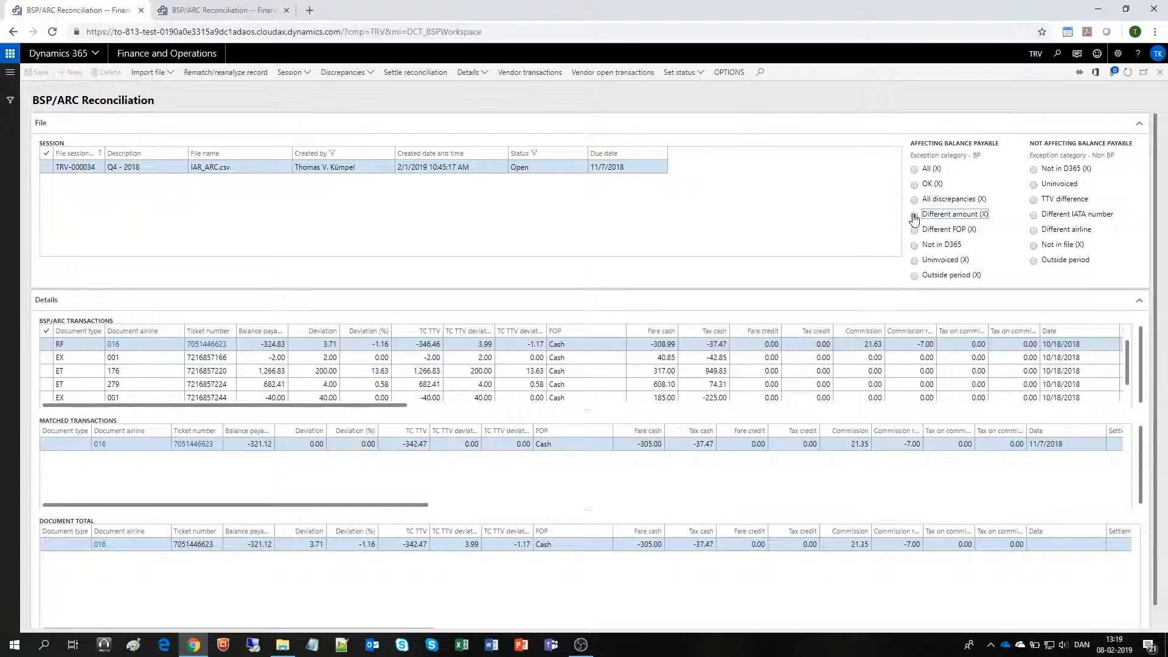
pyautogui.click(914, 216)
pyautogui.click(323, 334)
pyautogui.click(323, 333)
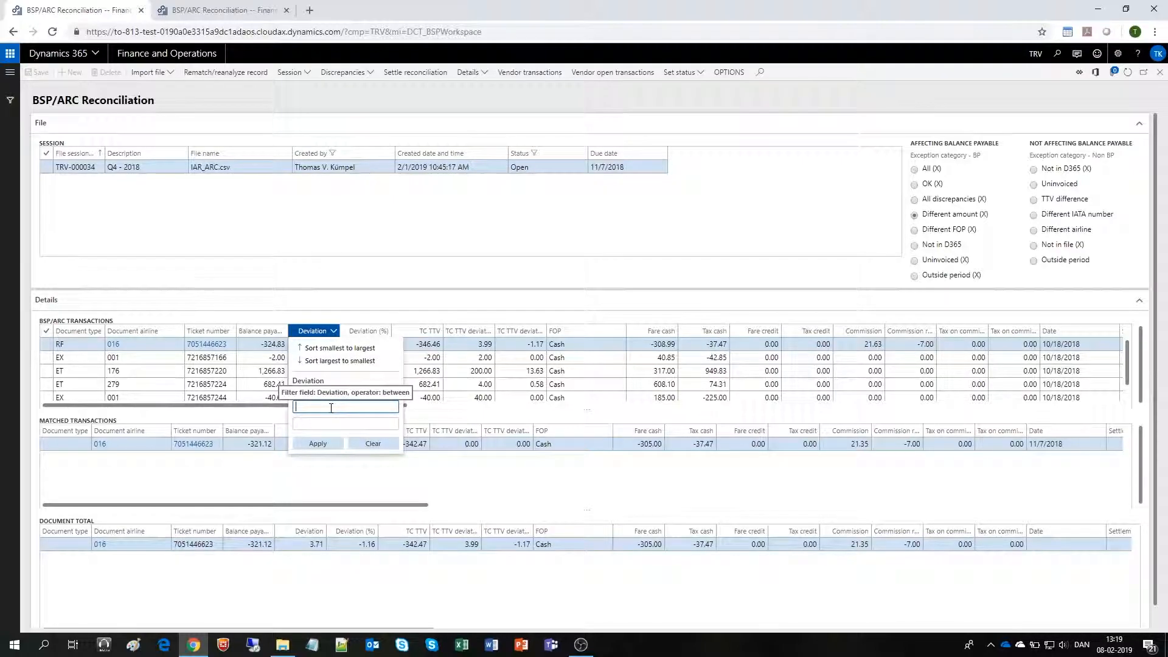
pyautogui.write('4')
pyautogui.press('Tab')
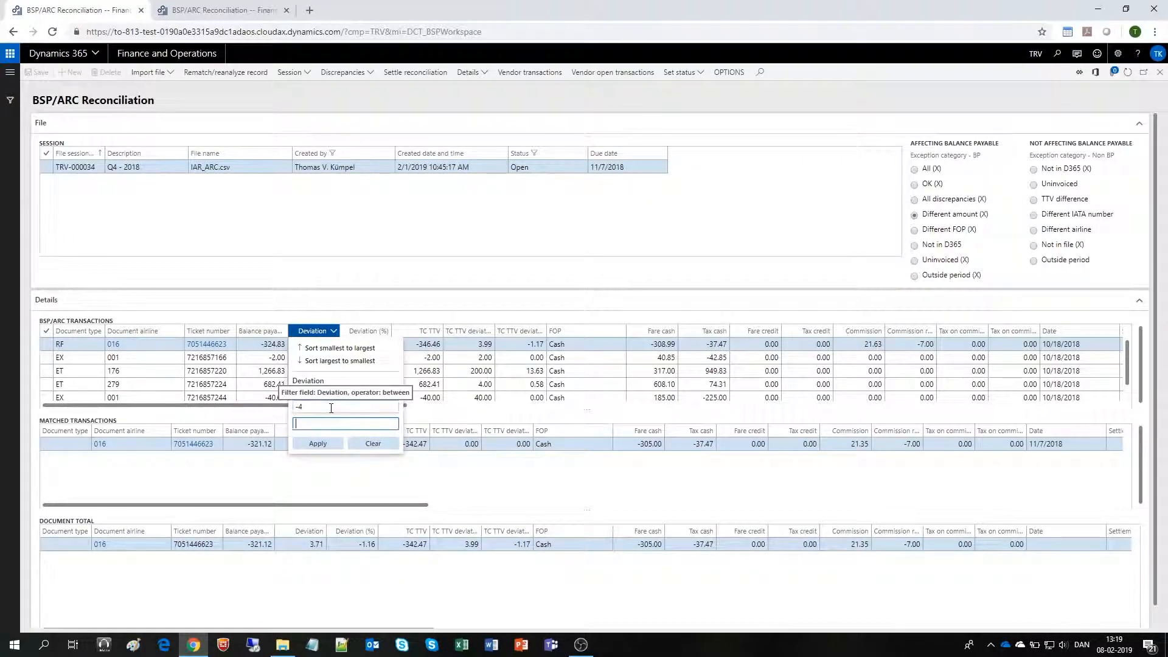
pyautogui.write('4')
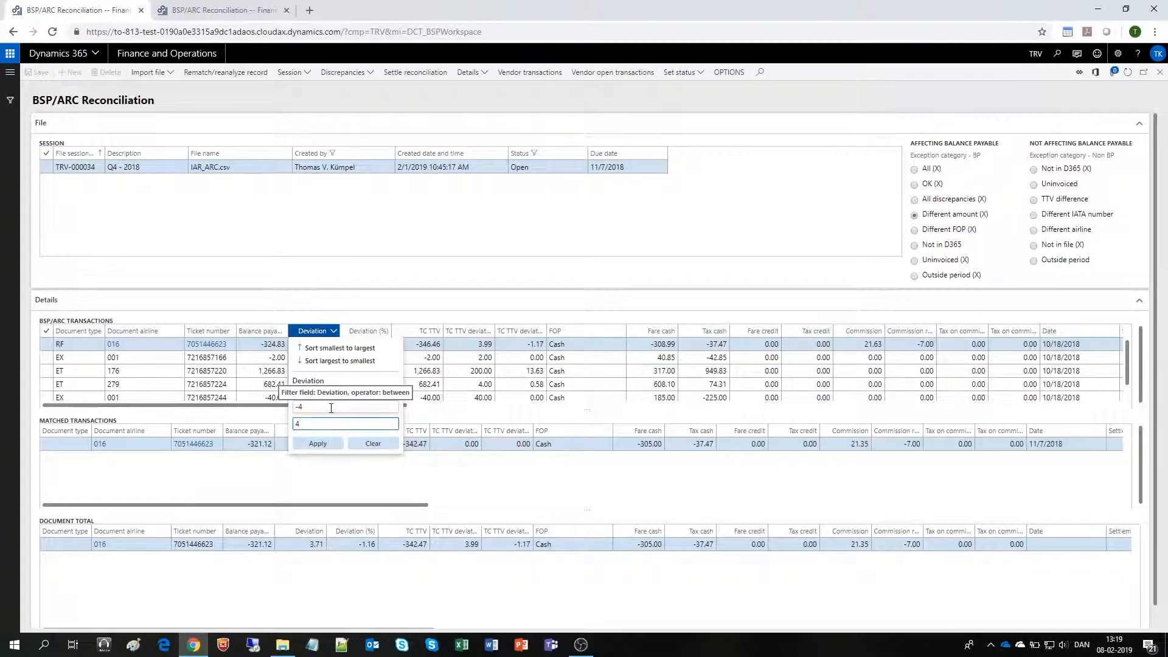
pyautogui.click(328, 446)
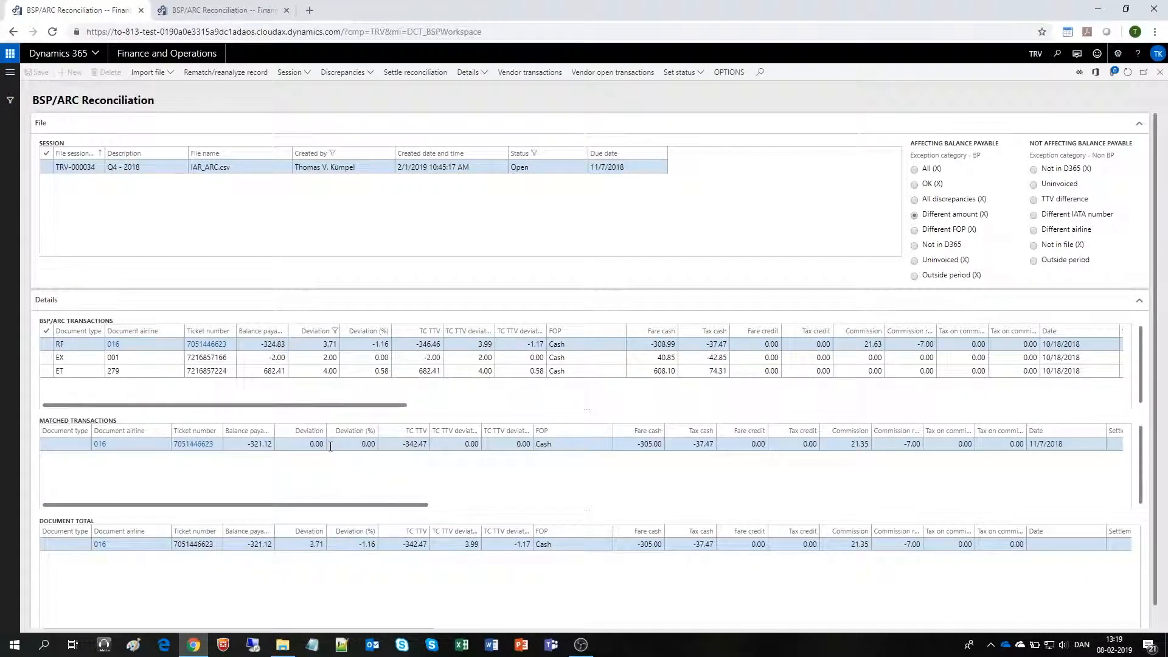
# - Post the difference for all filtered BSP/ARC transactions, accepting the BSP/ARC journal and the Financial account type
pyautogui.click(47, 333)
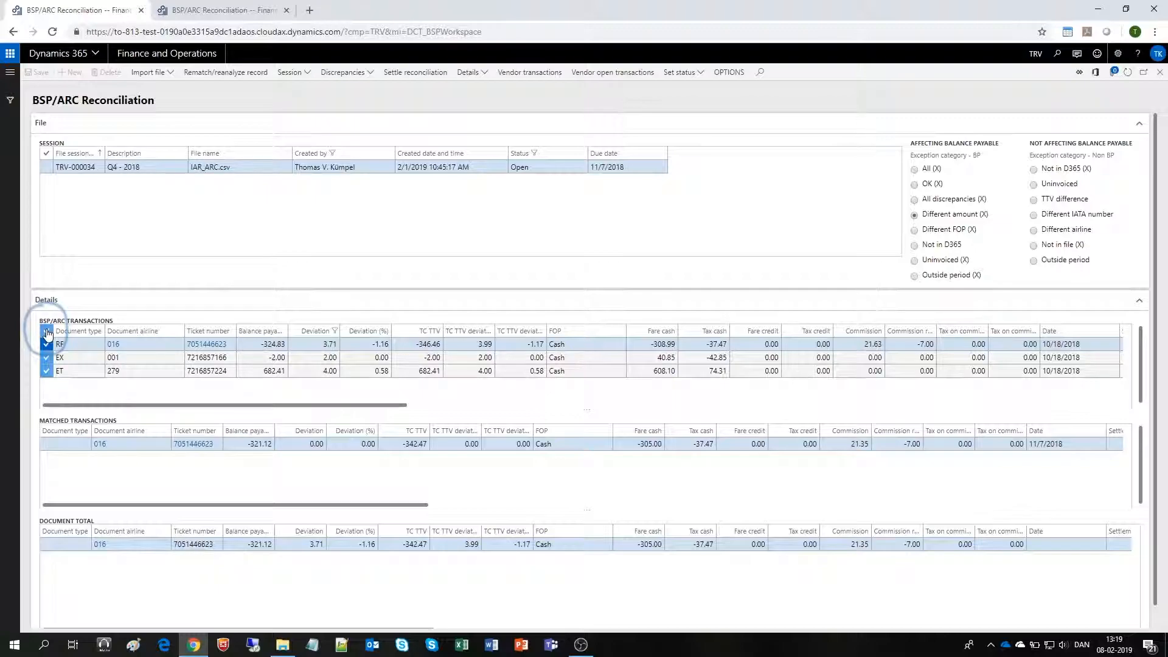
pyautogui.click(347, 76)
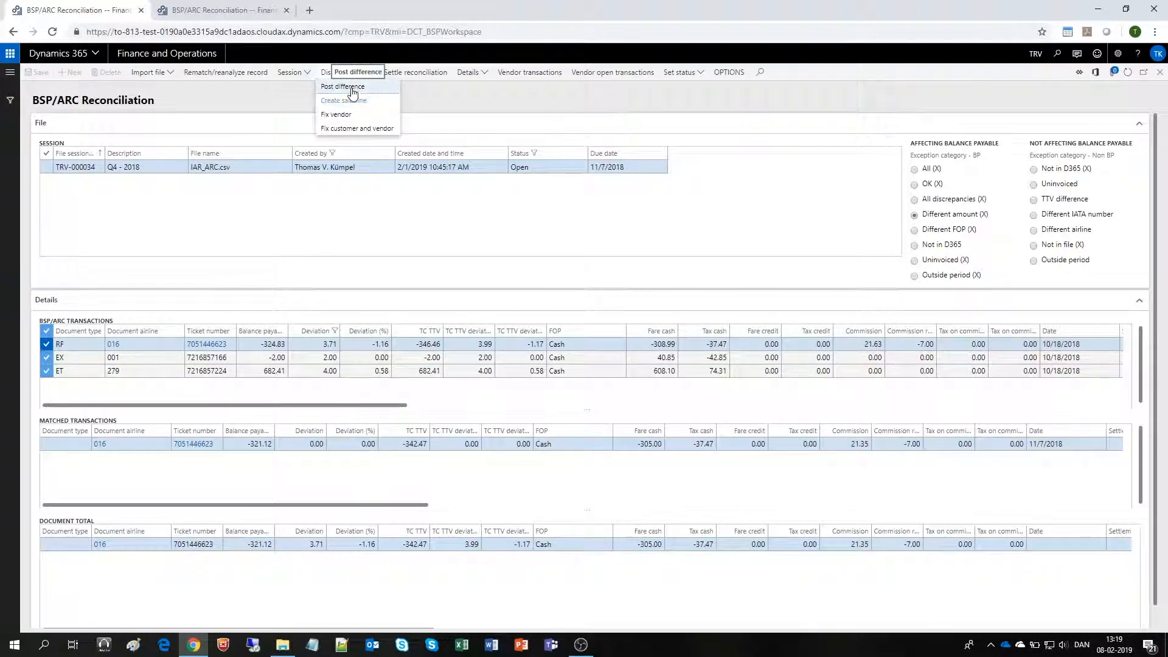
pyautogui.click(352, 89)
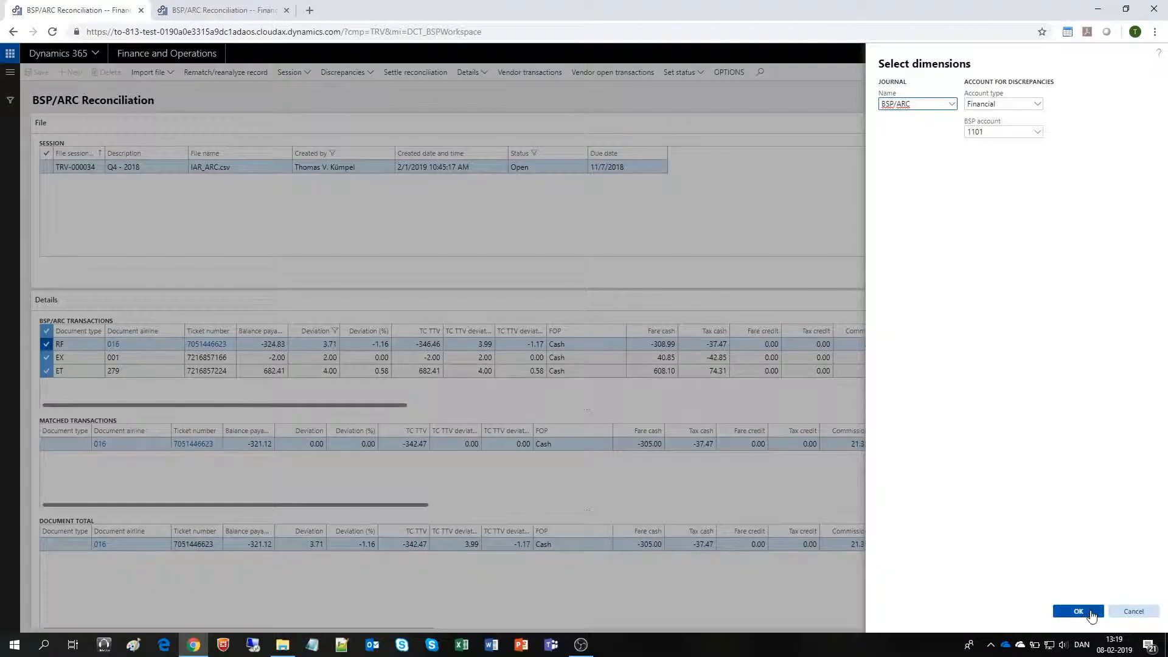
pyautogui.click(1078, 611)
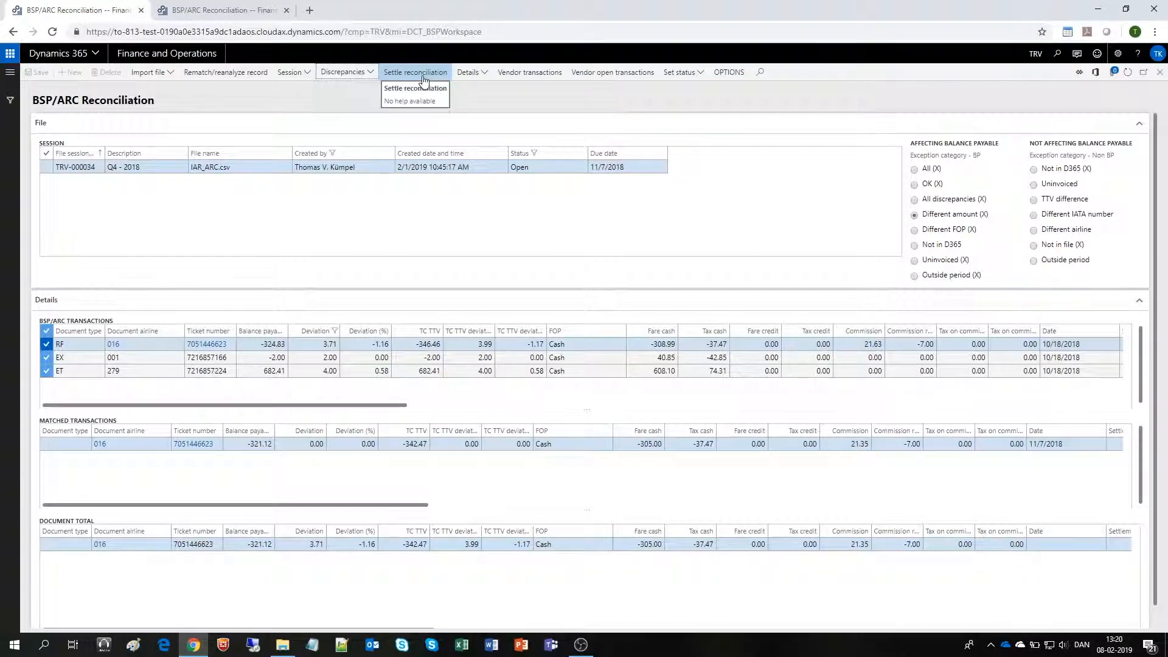
# - Show the Not in D365 transactions not affecting balance payable and check which discrepancy actions are available for them
pyautogui.click(358, 74)
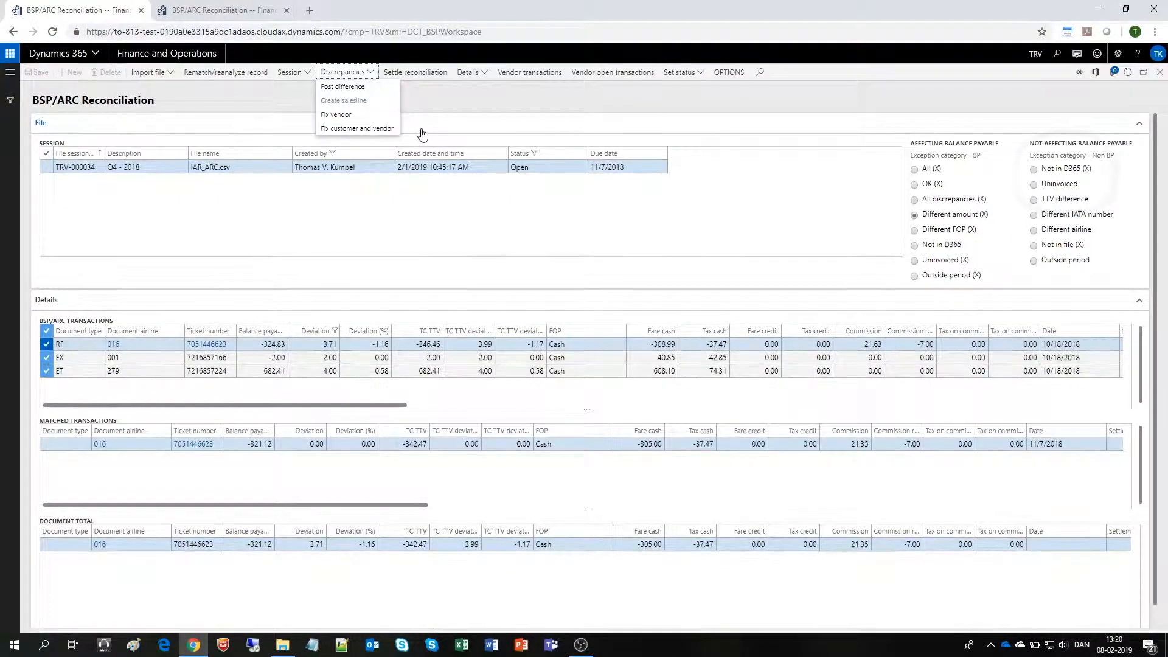
pyautogui.click(1033, 175)
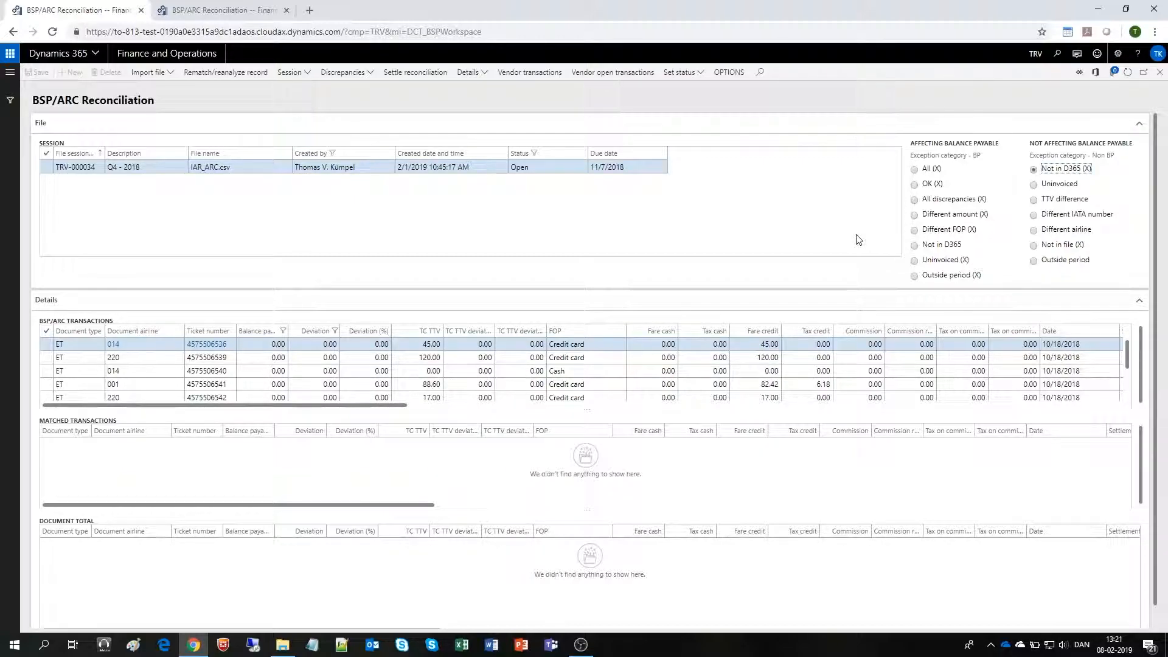
pyautogui.click(350, 76)
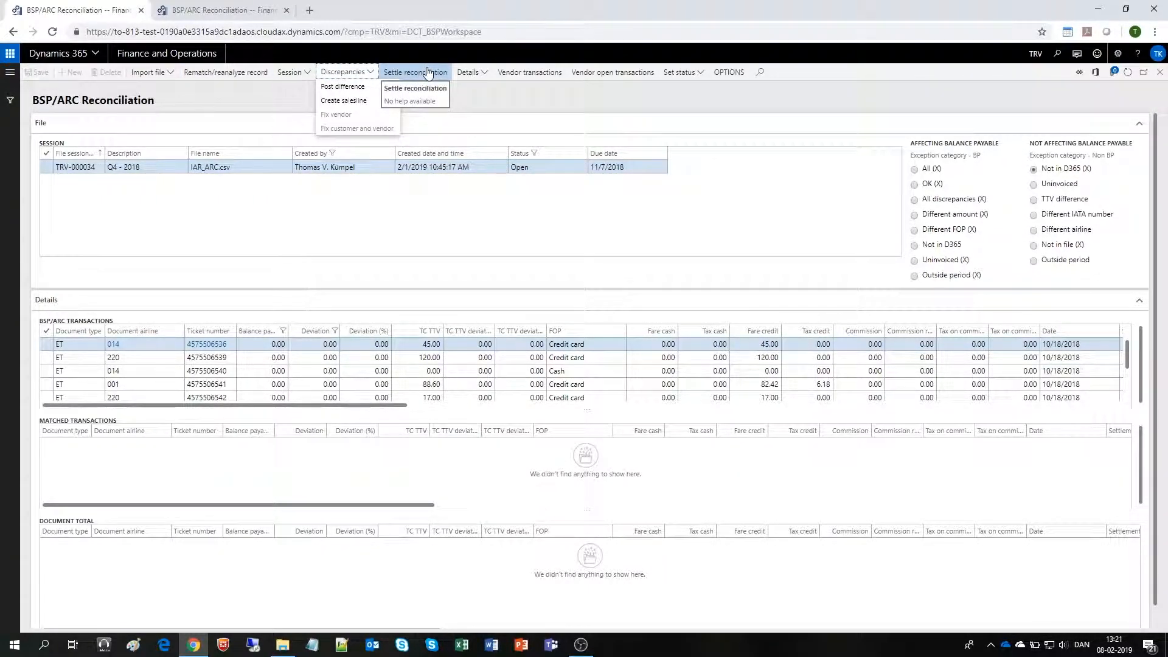
pyautogui.click(463, 108)
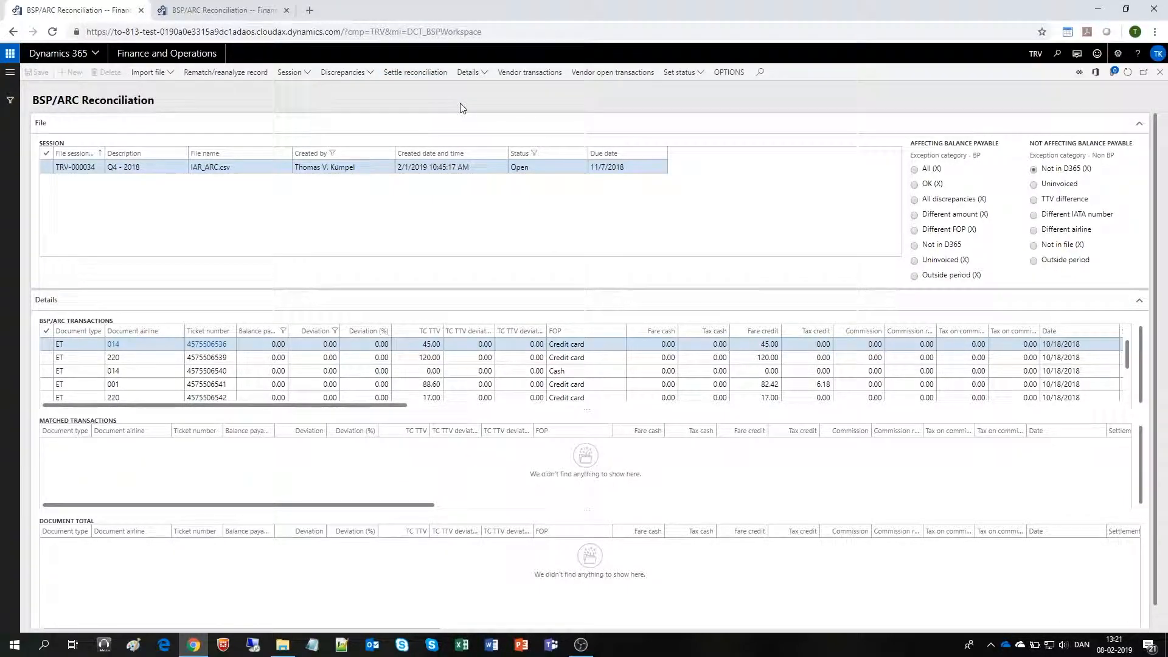
# - Show the Uninvoiced transactions affecting balance payable and check the options for showing their order or invoice details
pyautogui.click(917, 261)
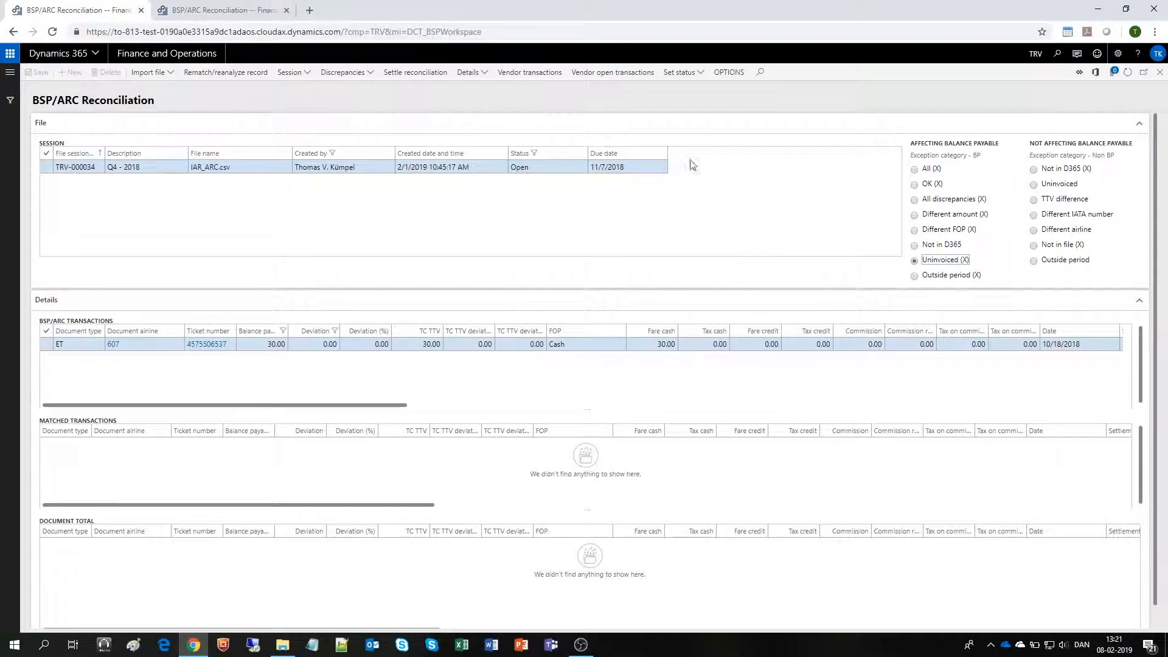
pyautogui.click(470, 72)
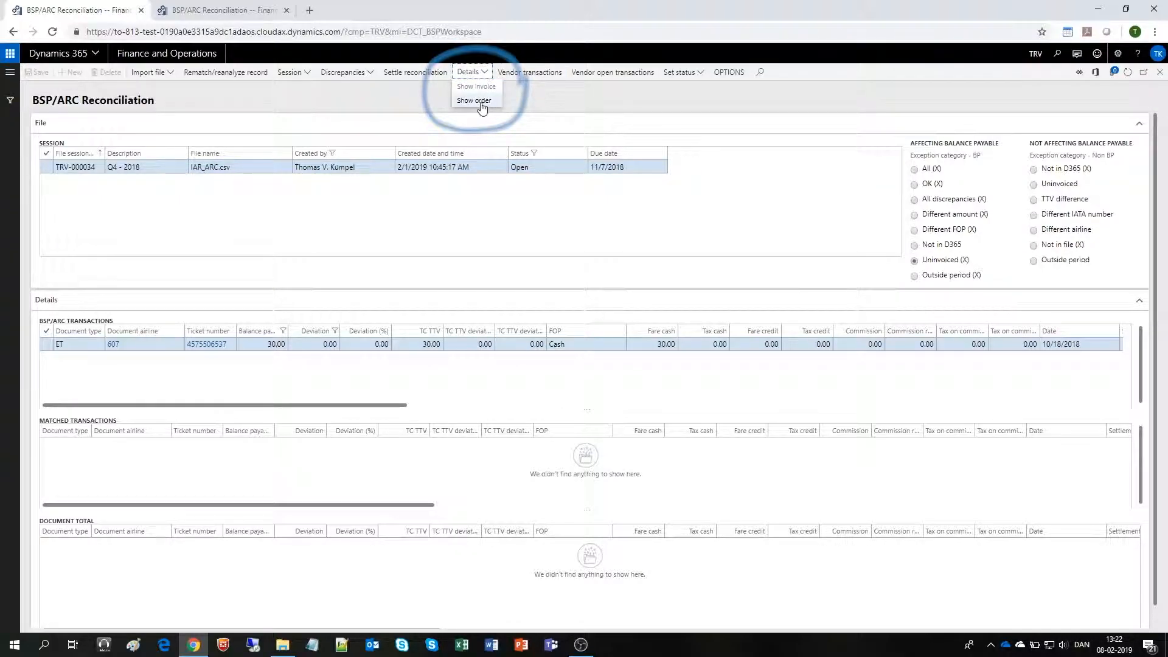
pyautogui.click(554, 112)
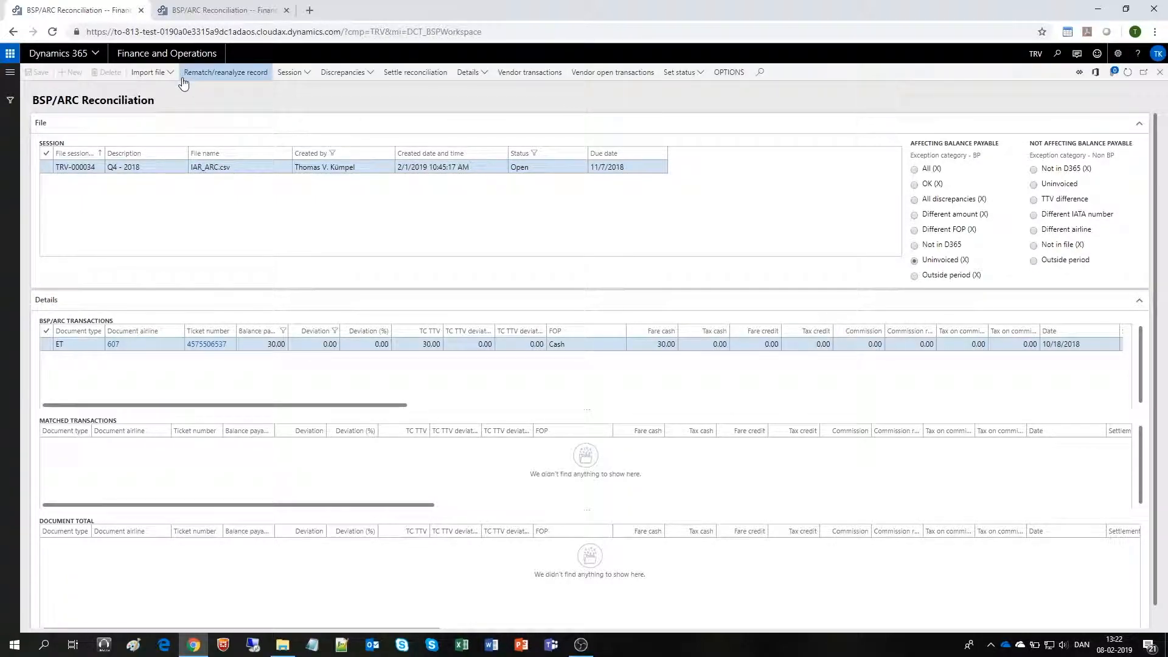
# - Leave the reconciliation session and return to the Finance and Operations home page
pyautogui.click(161, 56)
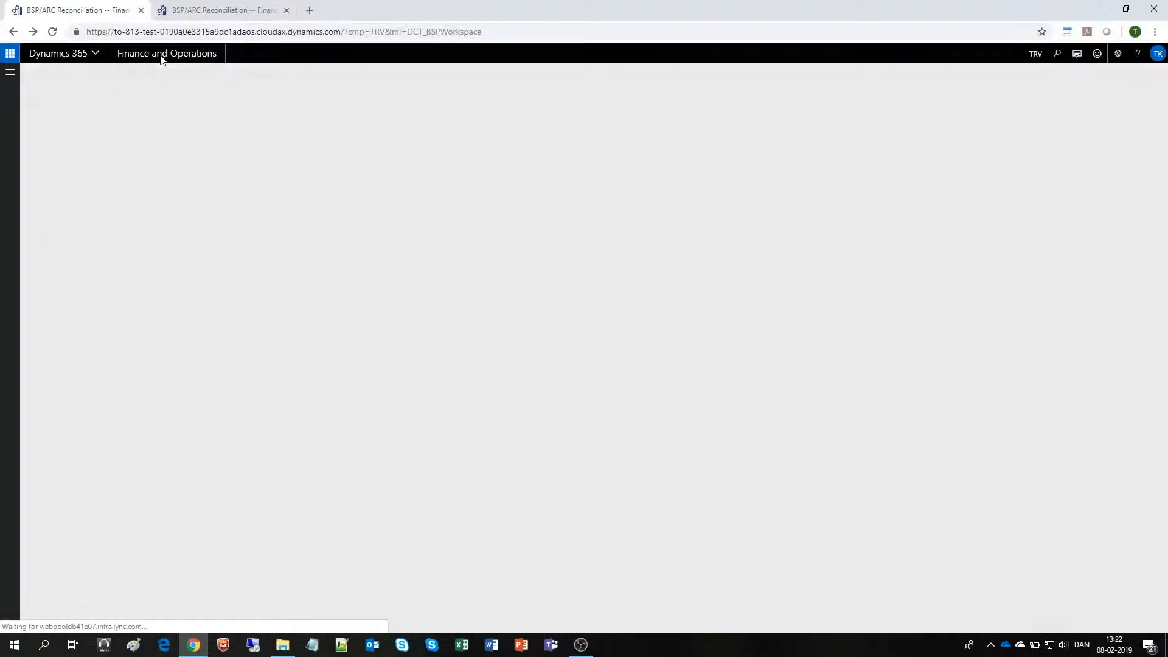